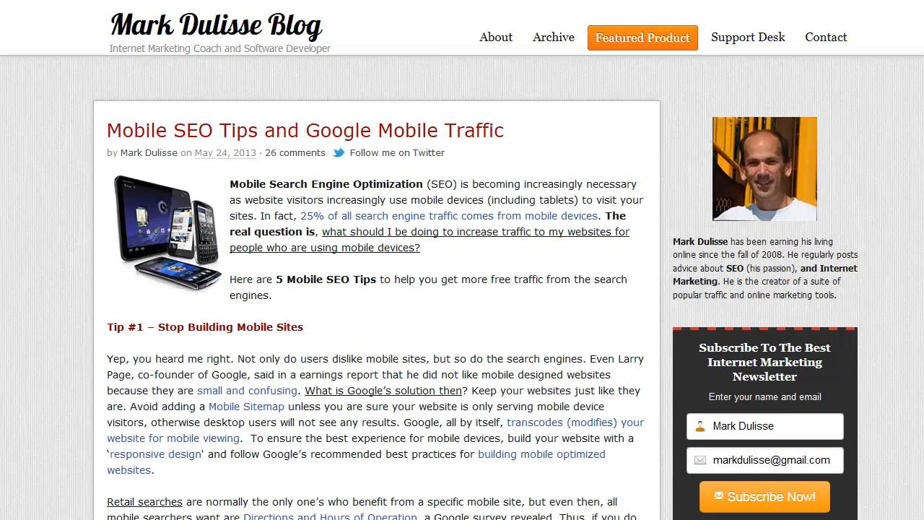
Look through the Mobile SEO Tips and Google Mobile Traffic post from its beginning to the end of the article
scroll(195, 396, "down", 1)
scroll(196, 396, "up", 1)
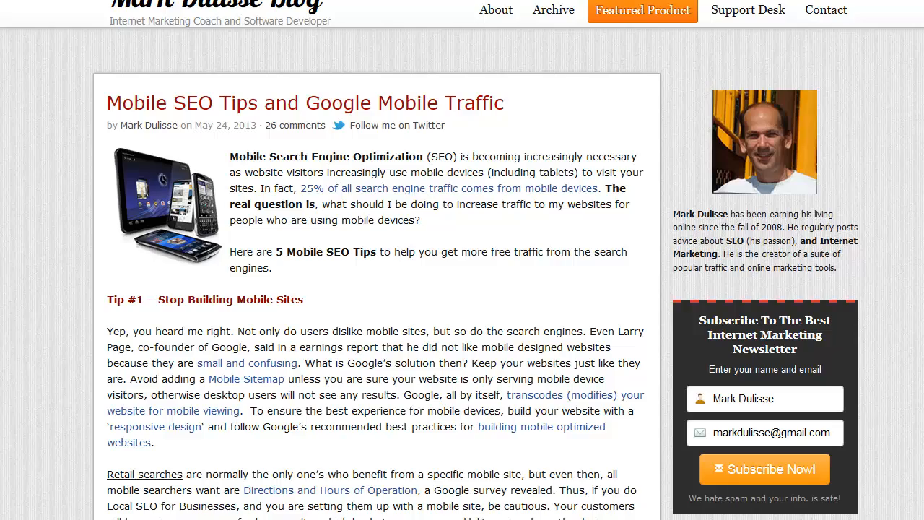
scroll(462, 260, "down", 20)
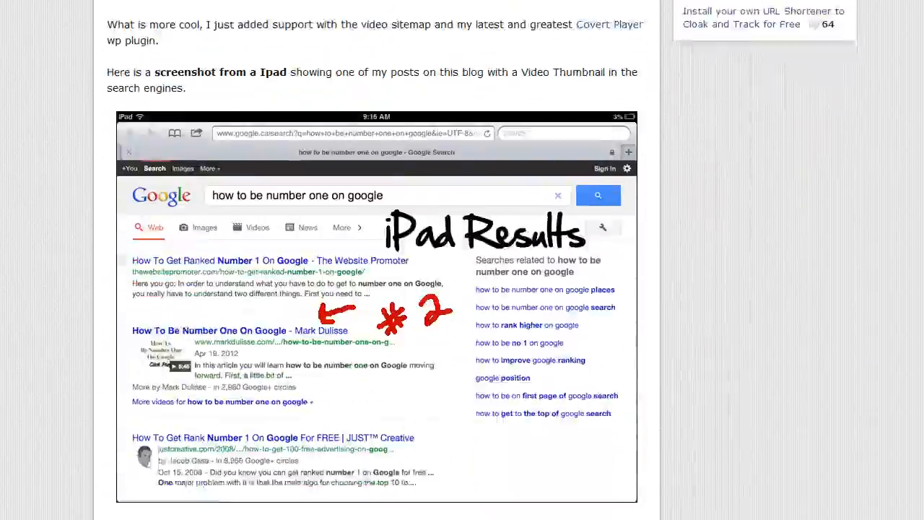
scroll(375, 260, "down", 20)
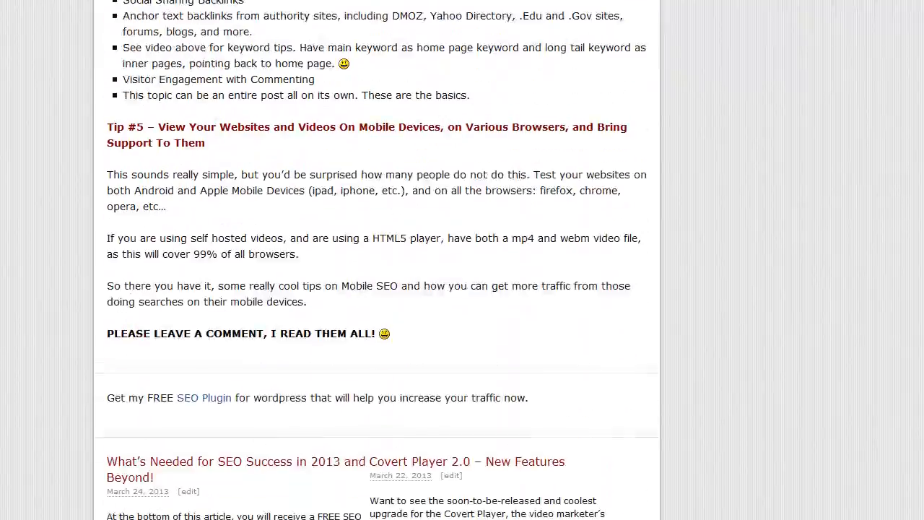
scroll(377, 259, "up", 1)
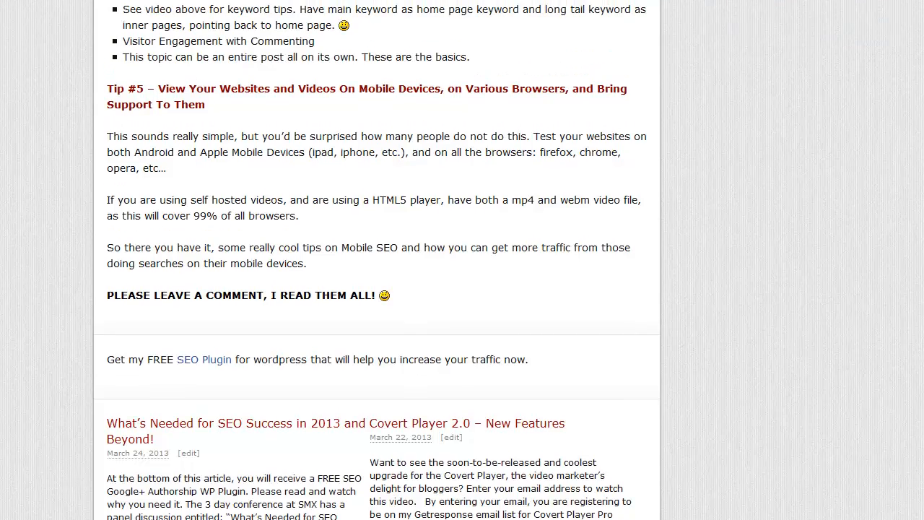
scroll(376, 260, "up", 20)
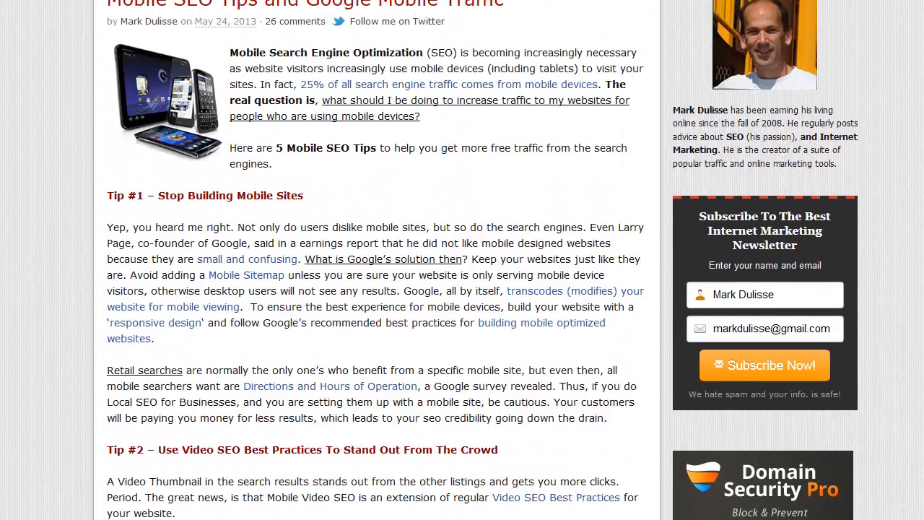
scroll(462, 260, "up", 3)
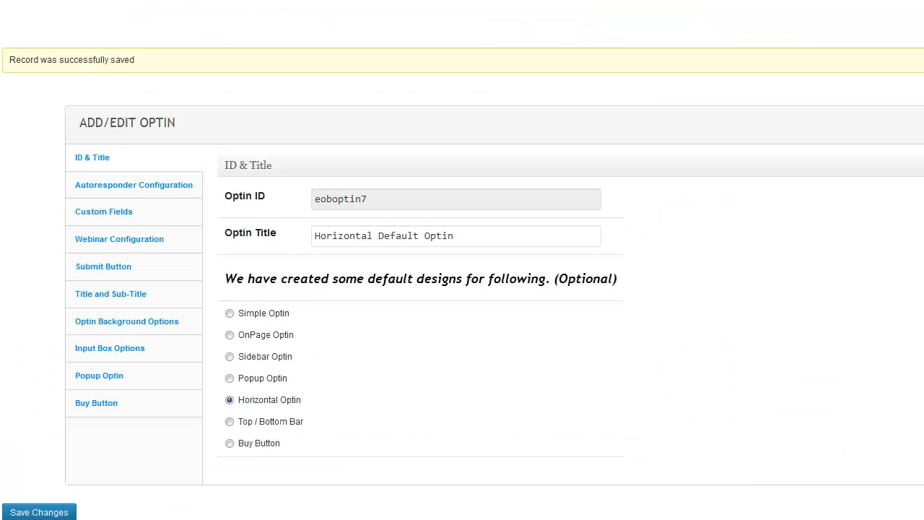
Open the Post/Topbar Options of Easy Optin Builder
mouse_move(2, 6)
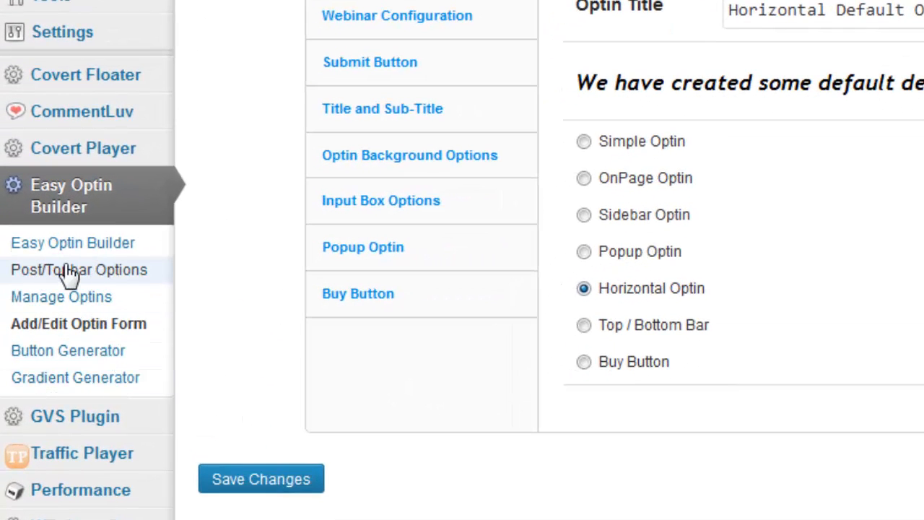
left_click(69, 273)
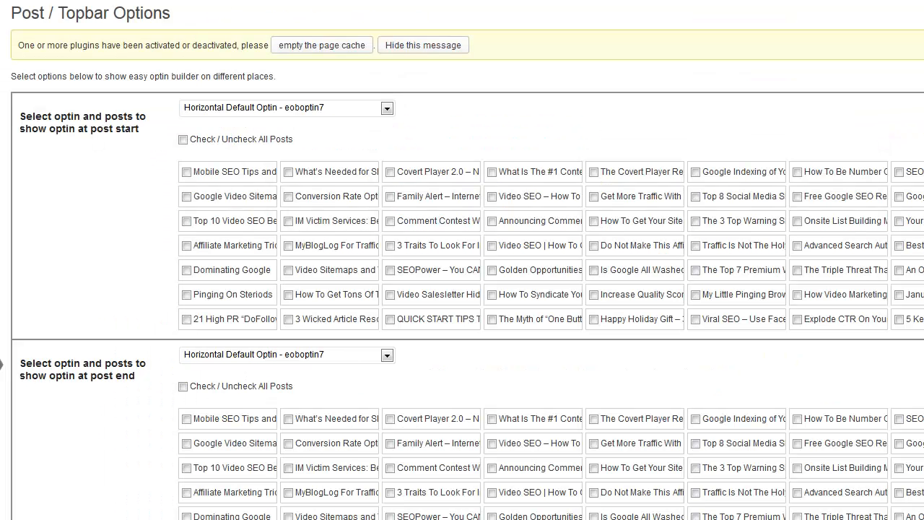
left_click(186, 197)
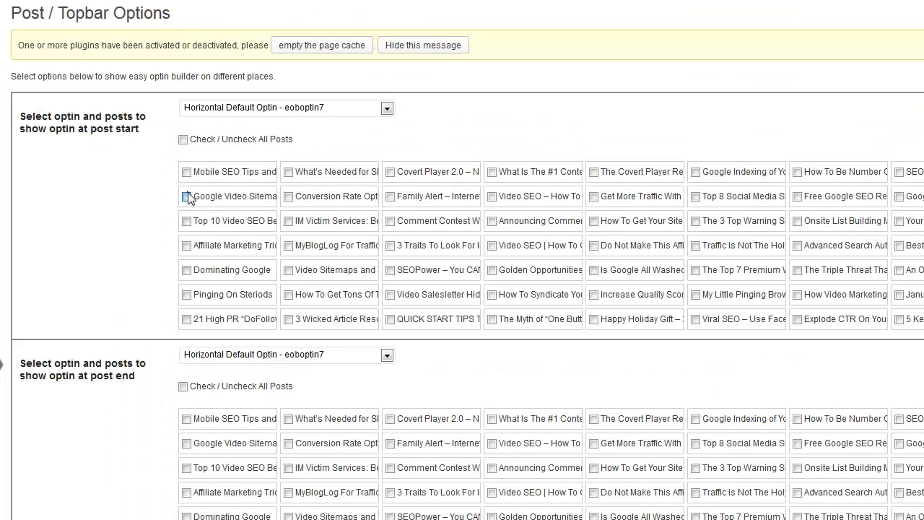
left_click(289, 197)
left_click(289, 197)
left_click(188, 197)
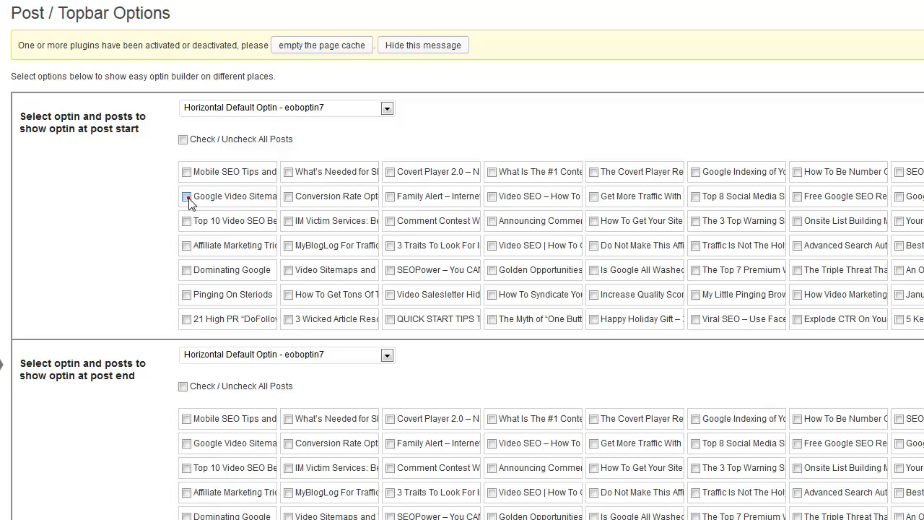
Select all posts for the optin at post start, using Horizontal Default Optin - eoboptin7
left_click(182, 142)
left_click(182, 142)
left_click(183, 140)
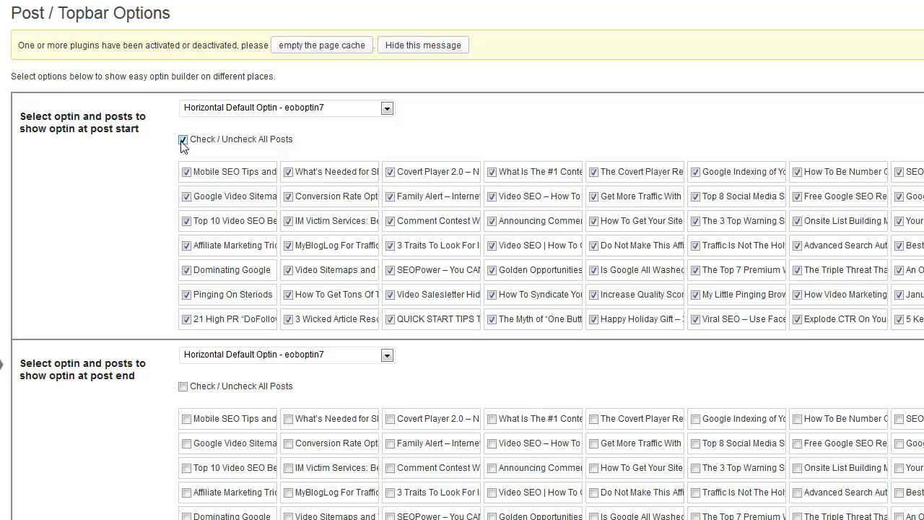
left_click(259, 109)
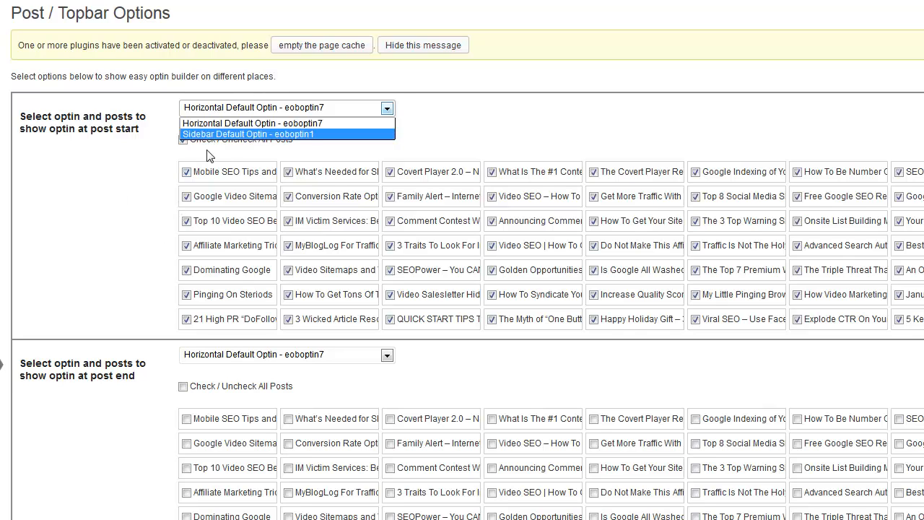
left_click(247, 127)
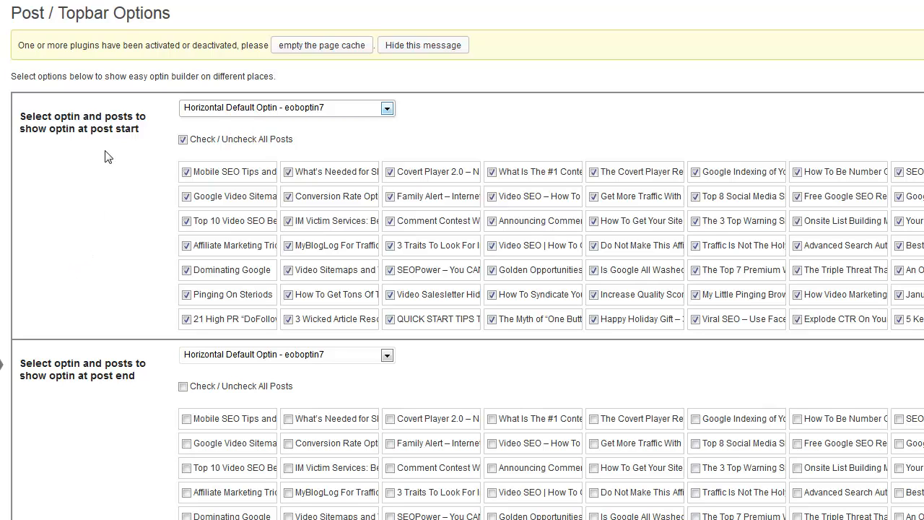
View the opening and body of the Mobile SEO Tips post on the blog
scroll(118, 140, "down", 5)
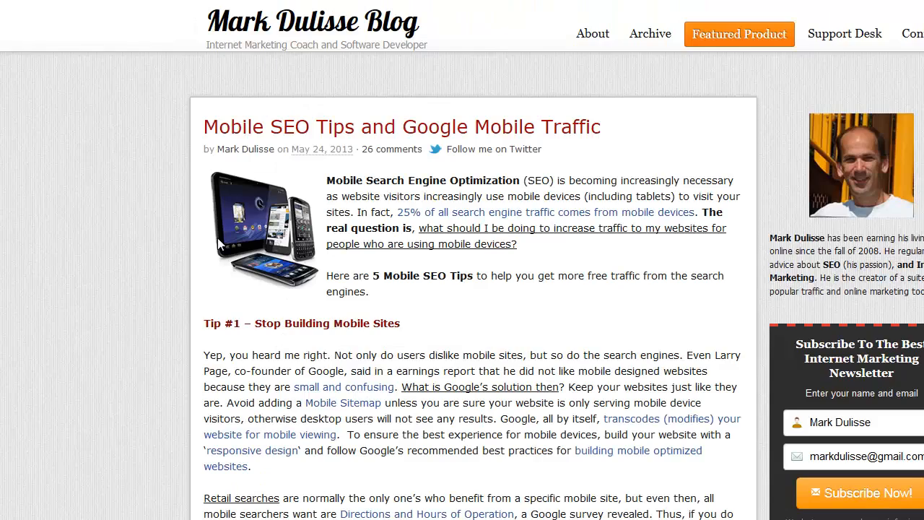
scroll(213, 256, "down", 10)
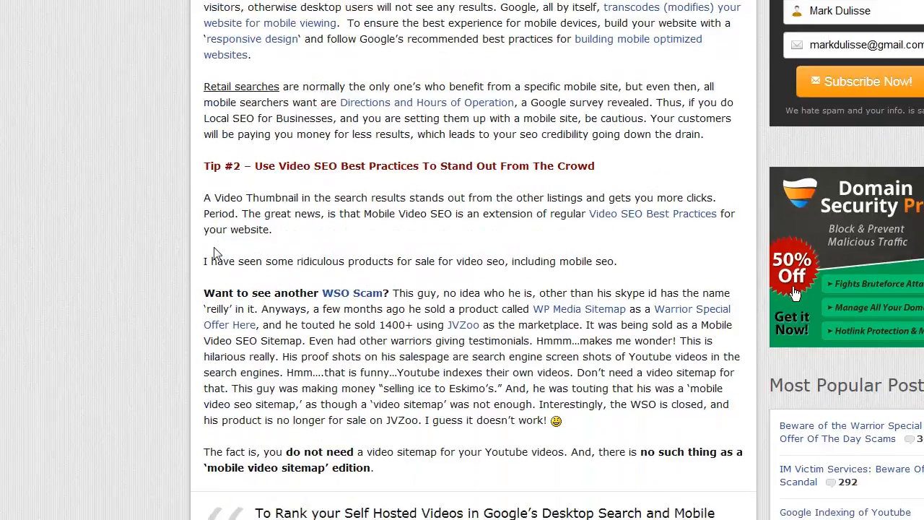
scroll(213, 261, "up", 10)
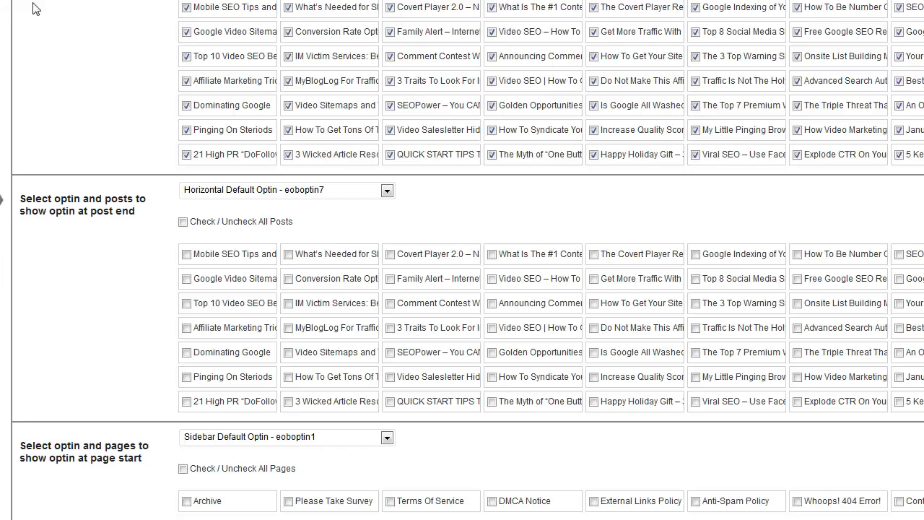
scroll(158, 254, "down", 3)
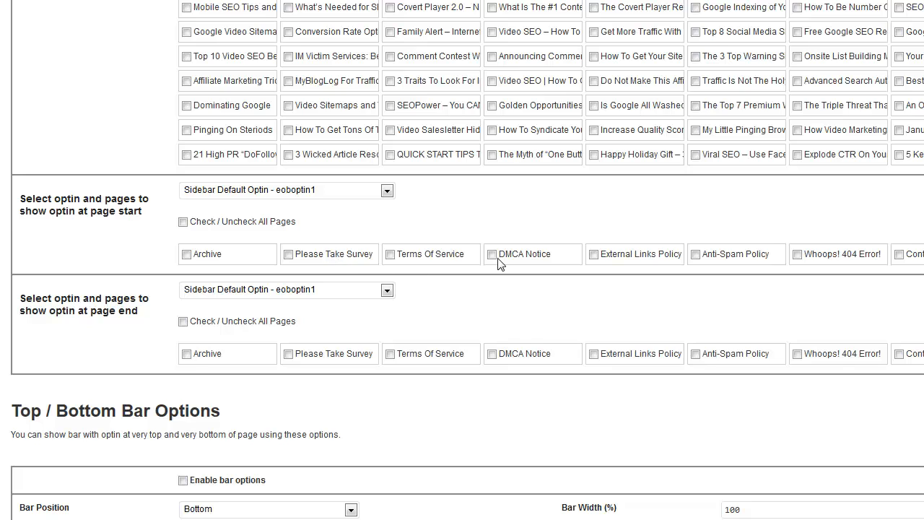
left_click(183, 222)
left_click(184, 223)
left_click(260, 191)
left_click(260, 192)
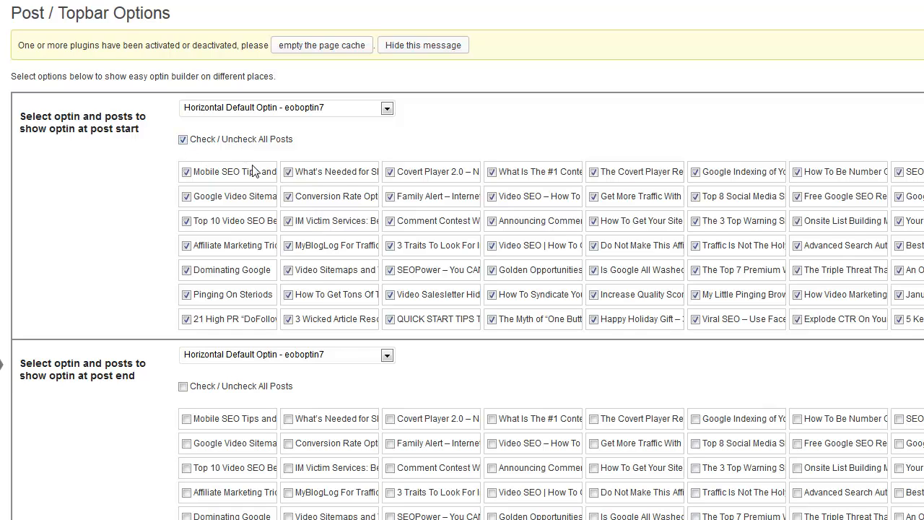
left_click_drag(91, 130, 134, 130)
left_click(127, 128)
left_click(211, 111)
left_click(210, 119)
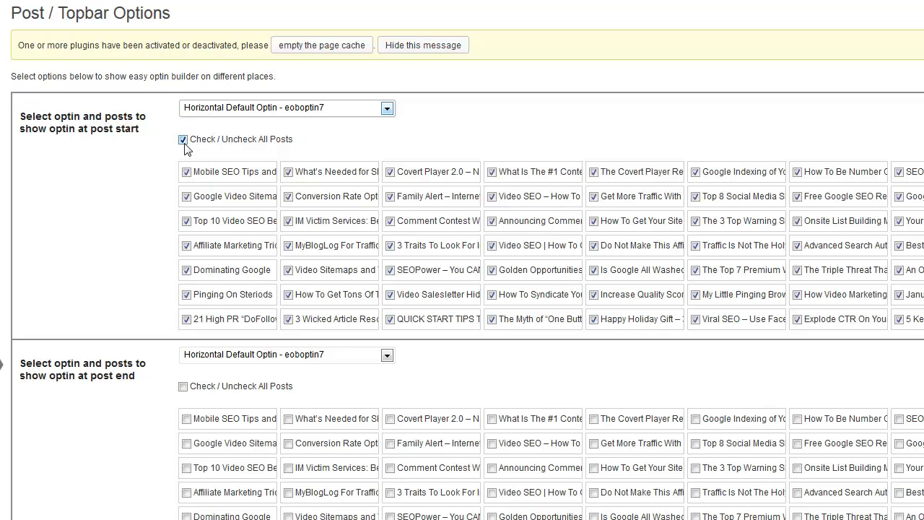
Save the post and top bar option settings, leaving the page start, page end and bar options disabled
scroll(142, 189, "down", 7)
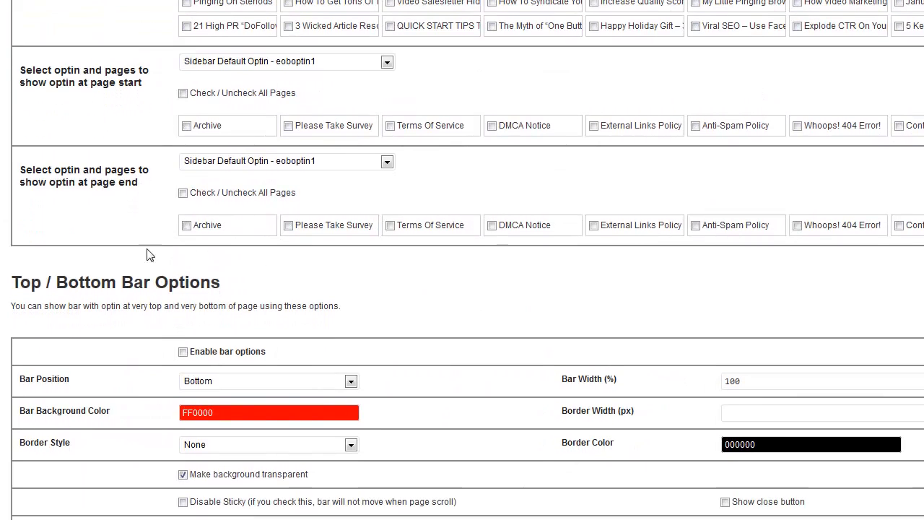
scroll(147, 254, "down", 1)
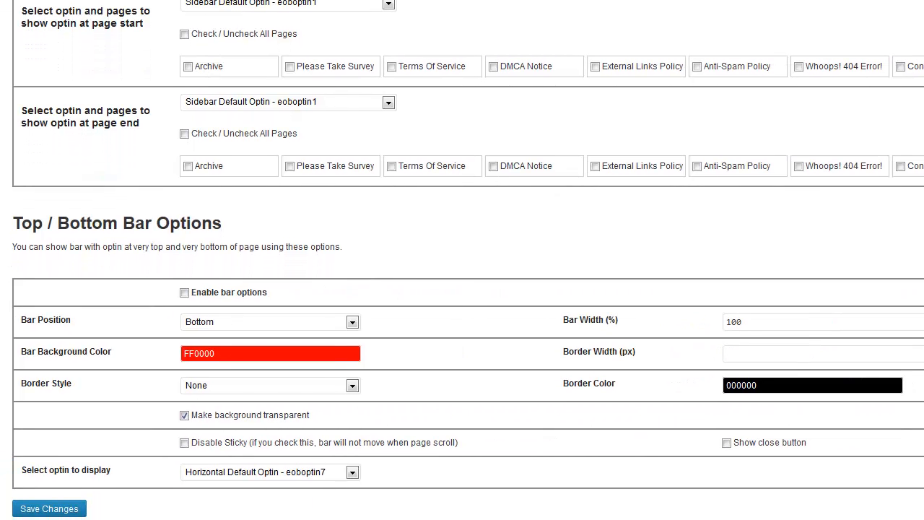
left_click(41, 507)
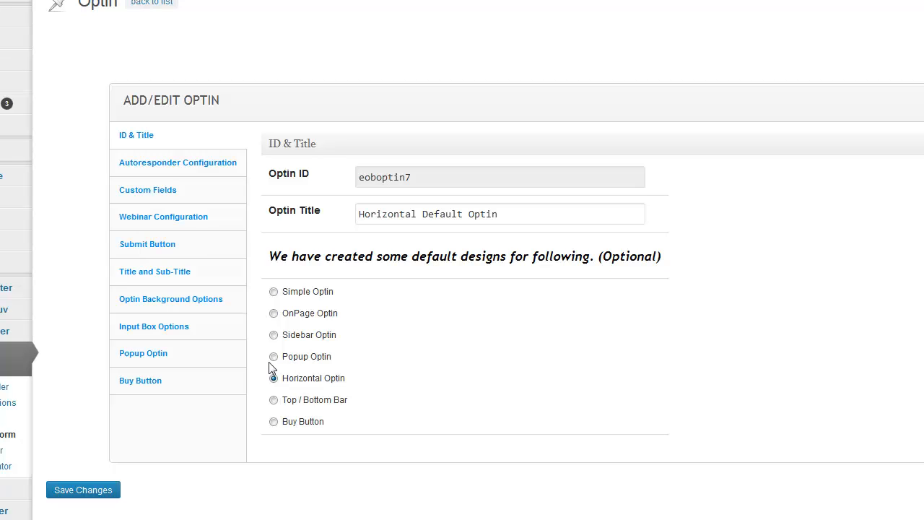
Set the box width to 710 px in the background options of Horizontal Default Optin
left_click(169, 300)
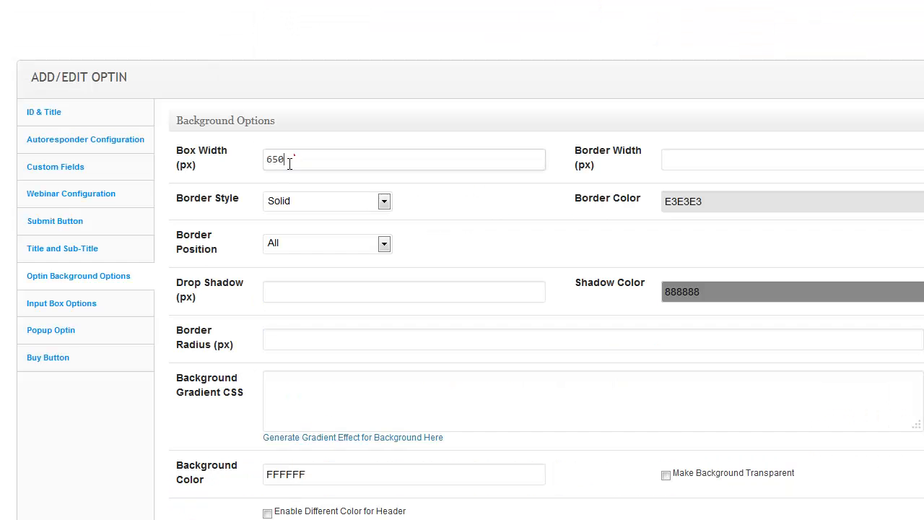
left_click_drag(293, 159, 241, 171)
type("72")
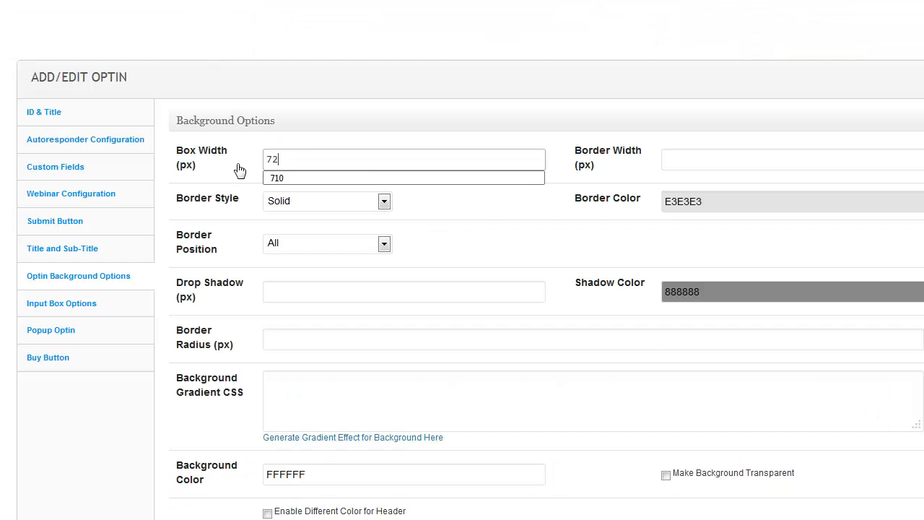
key("BackSpace")
type("10")
left_click(457, 200)
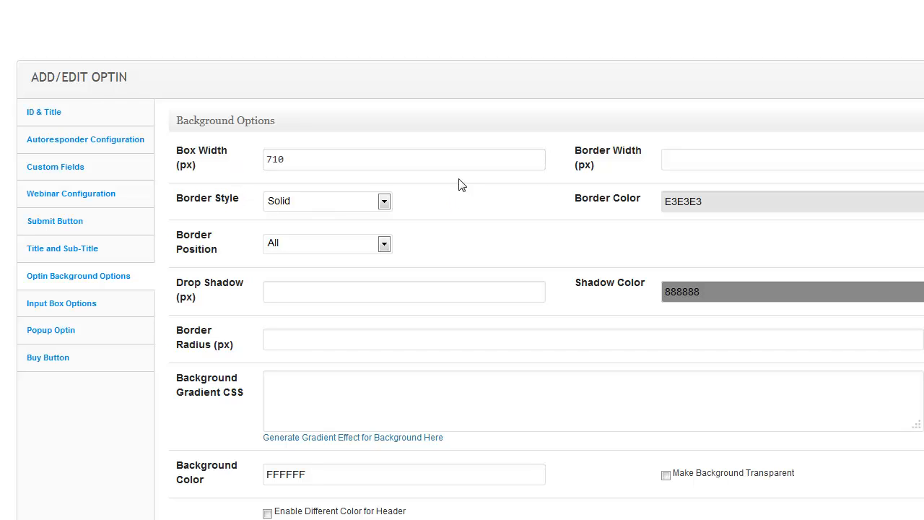
Set the optin's background color to the grey BDBDBD and save the optin
scroll(534, 293, "down", 1)
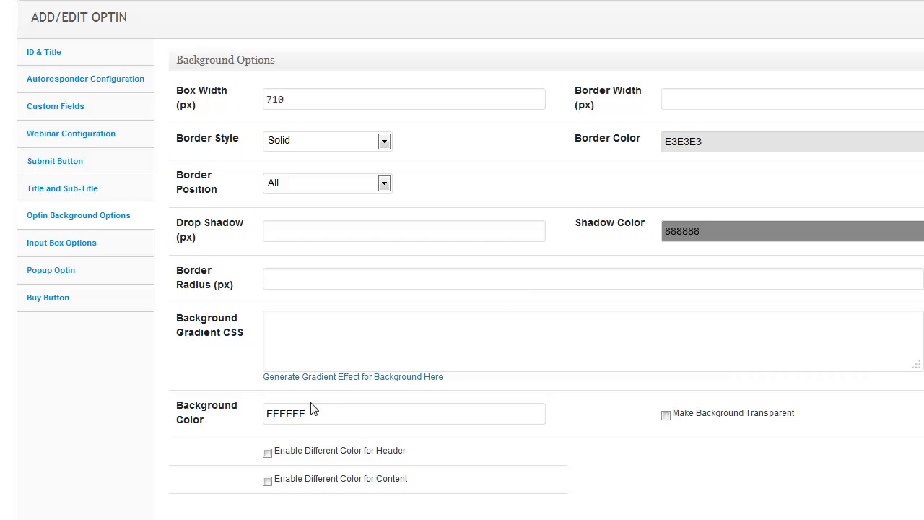
left_click(327, 412)
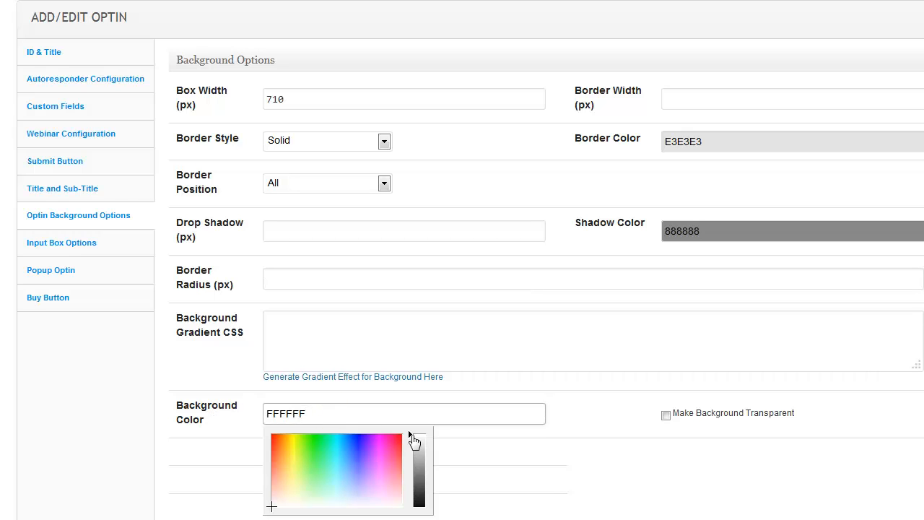
left_click_drag(413, 440, 415, 459)
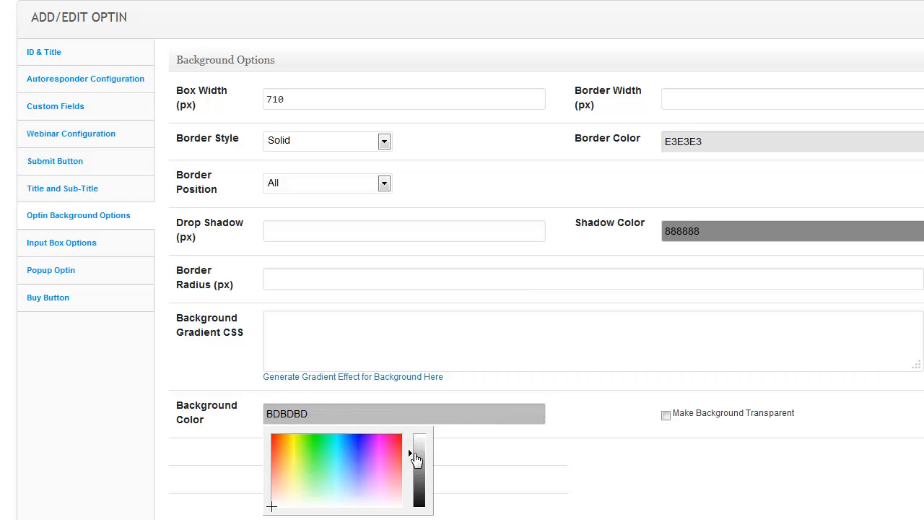
left_click(475, 441)
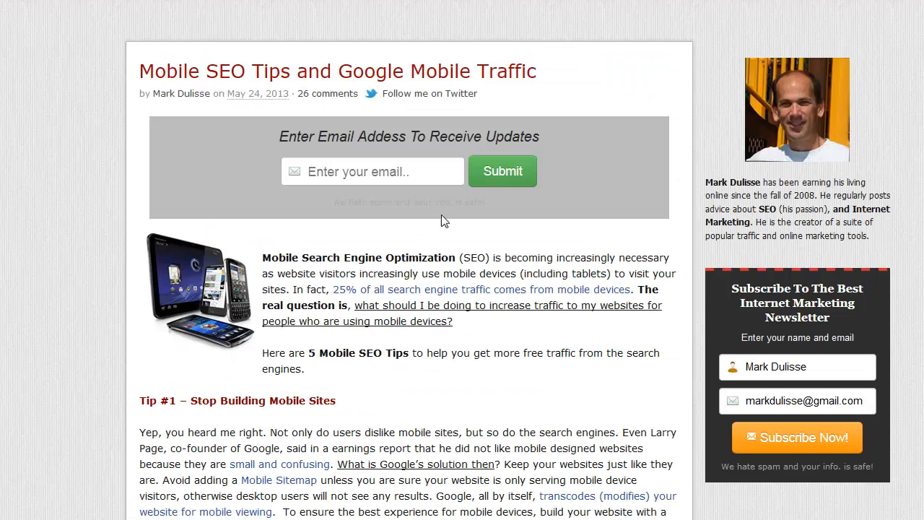
Set the spam message color to FFFFFF in the optin's autoresponder configuration and save the optin
left_click_drag(491, 209, 325, 206)
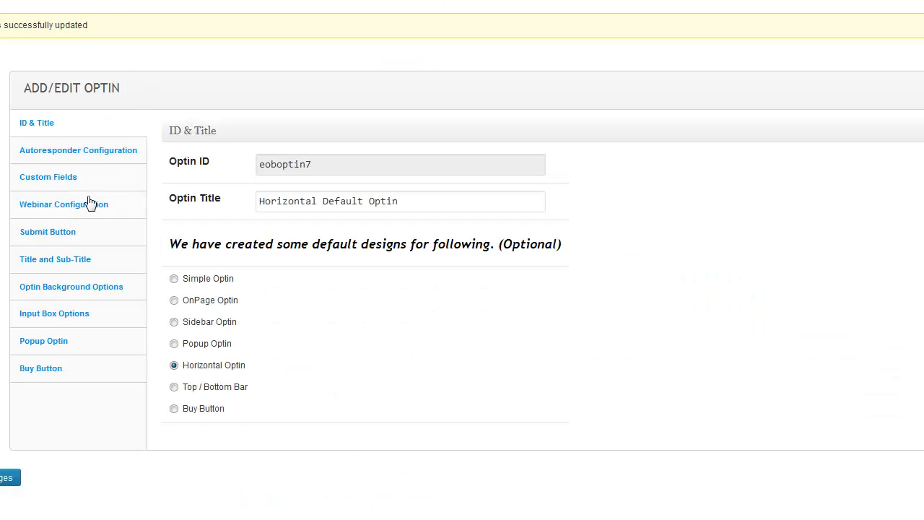
left_click(88, 153)
scroll(396, 286, "down", 4)
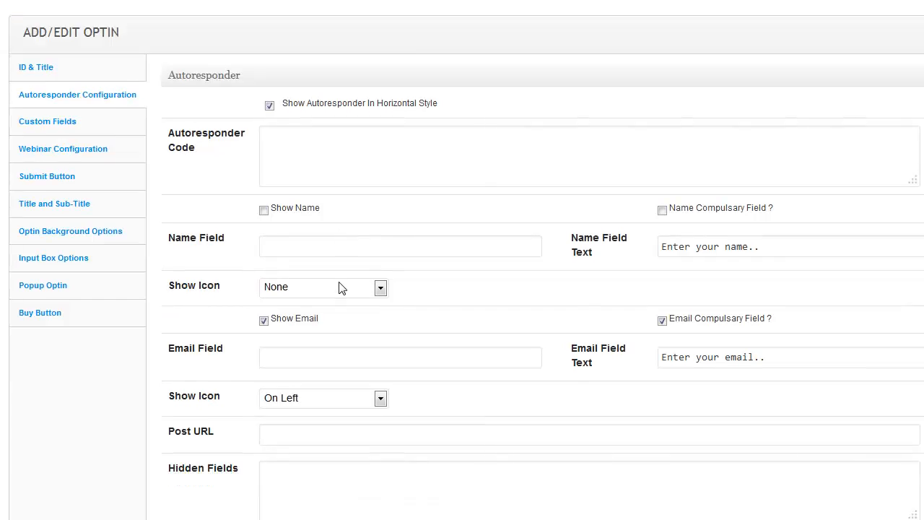
left_click(337, 439)
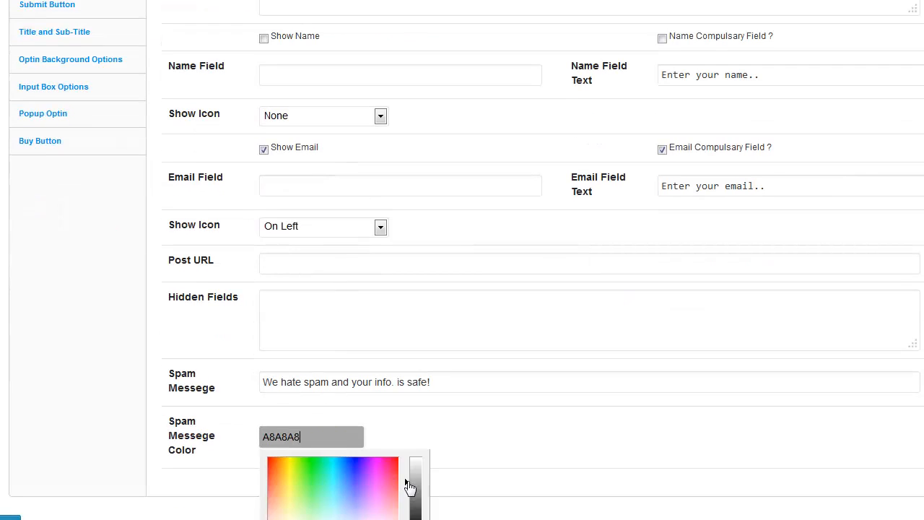
left_click_drag(408, 481, 411, 459)
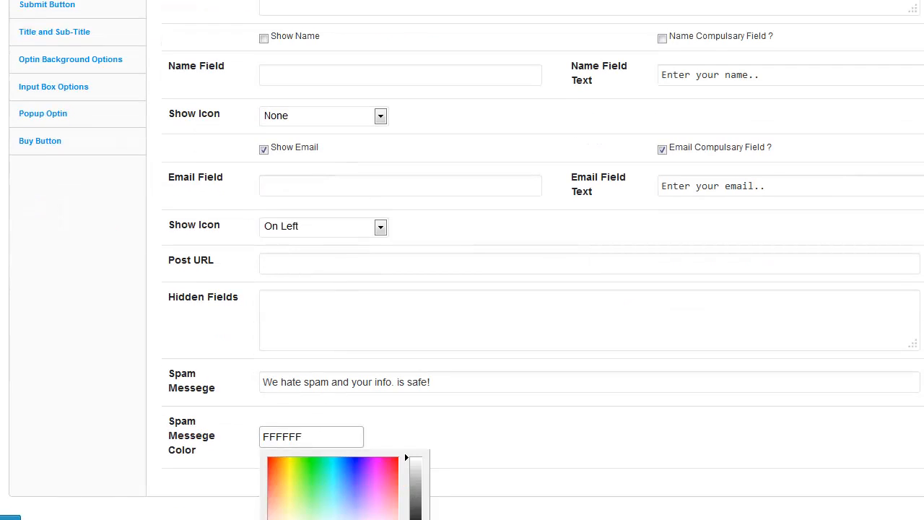
left_click(74, 224)
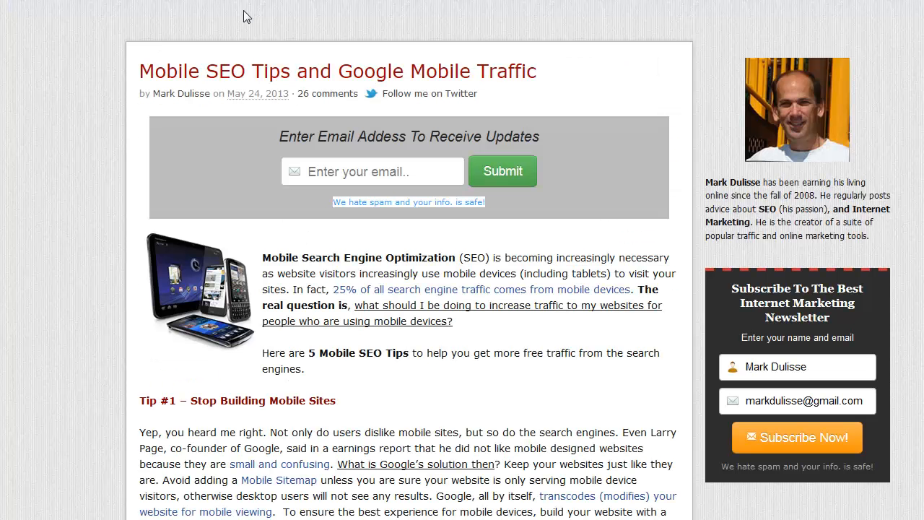
left_click(197, 145)
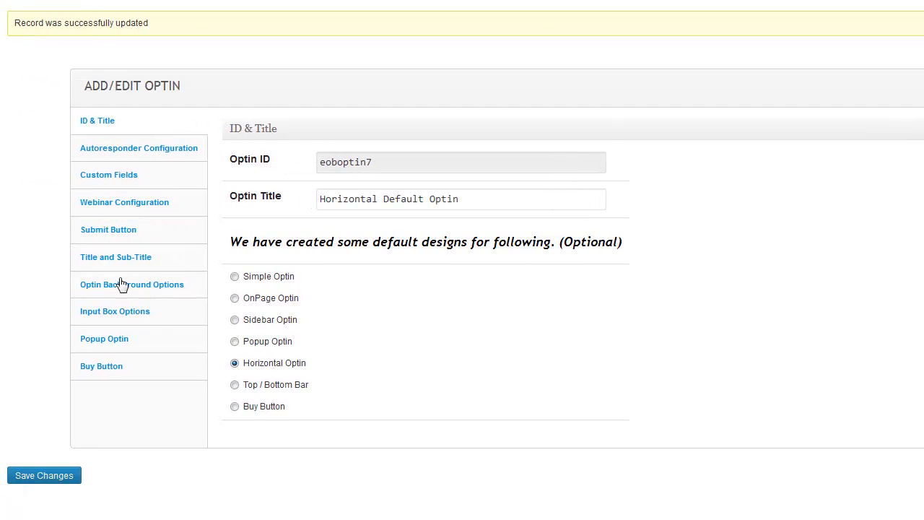
Set the optin's border width to 2 px and its border color to 0F0F0F in the background options, and save the optin
left_click(122, 285)
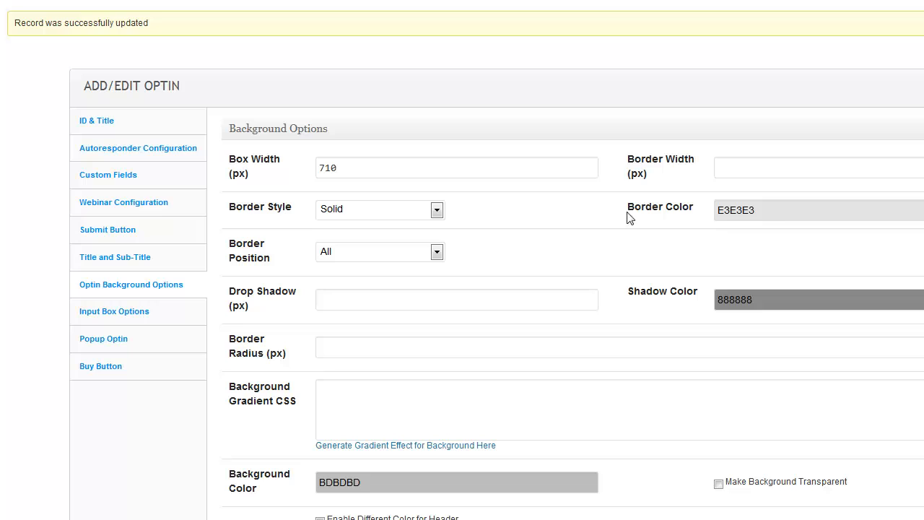
left_click(756, 177)
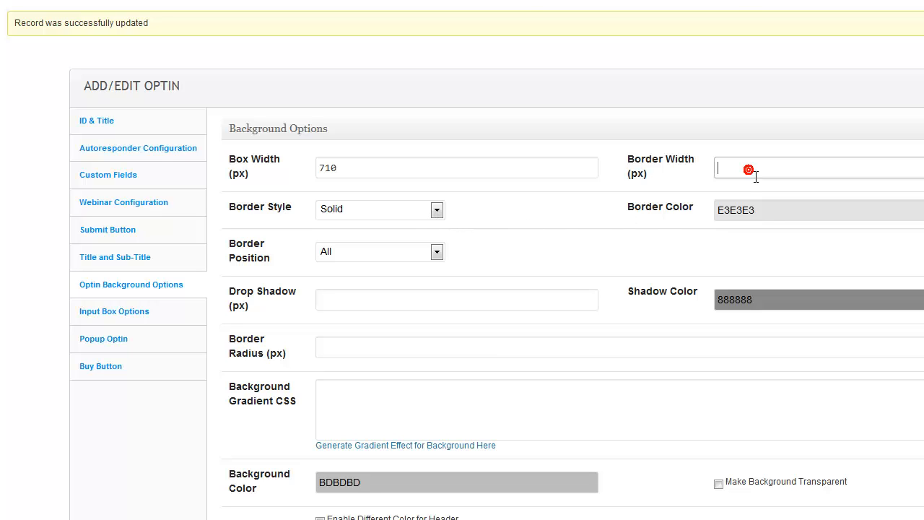
type("2")
left_click(777, 214)
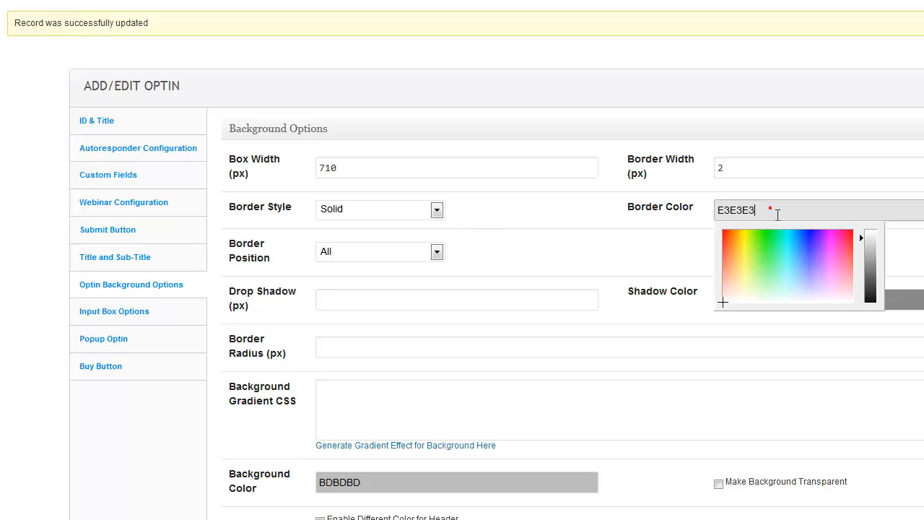
left_click_drag(866, 246, 866, 303)
left_click(615, 271)
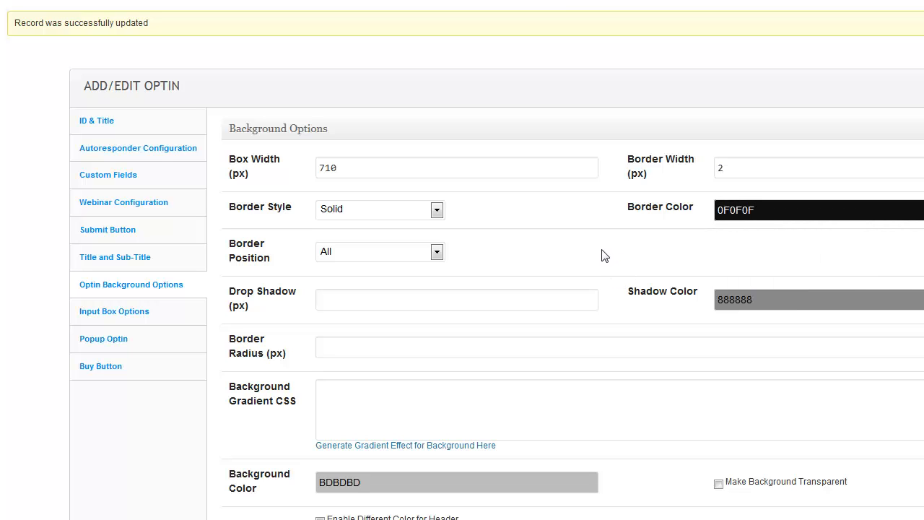
scroll(445, 251, "down", 1)
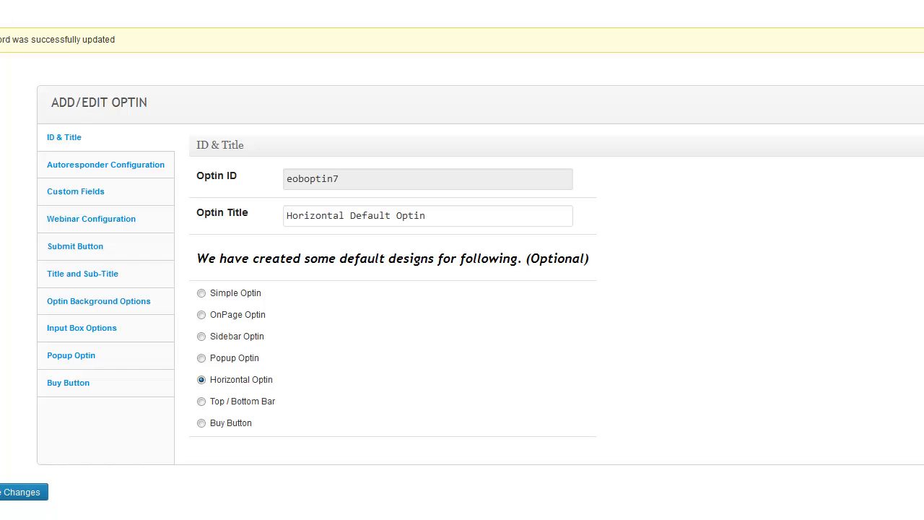
Set the optin's background color to the light yellow FFFFCC in the background options and save the optin
left_click(78, 301)
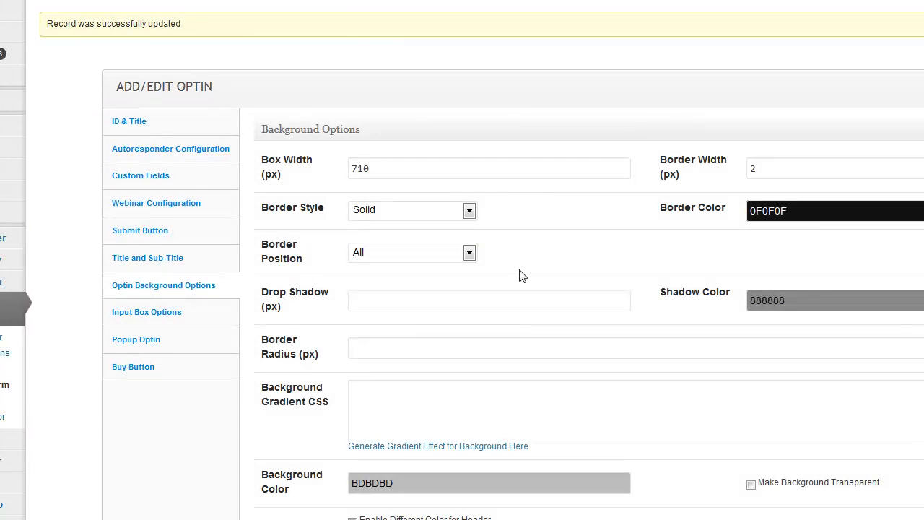
scroll(611, 353, "down", 2)
left_click(412, 390)
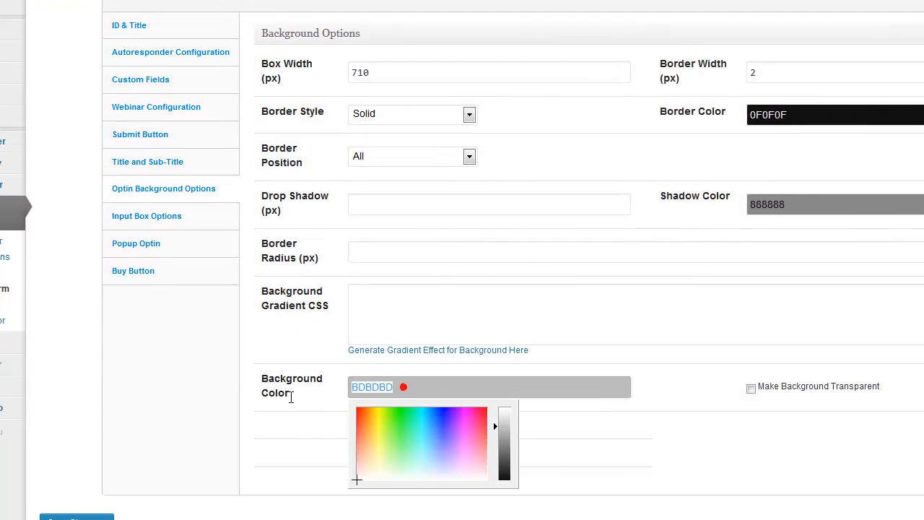
type("FFFF")
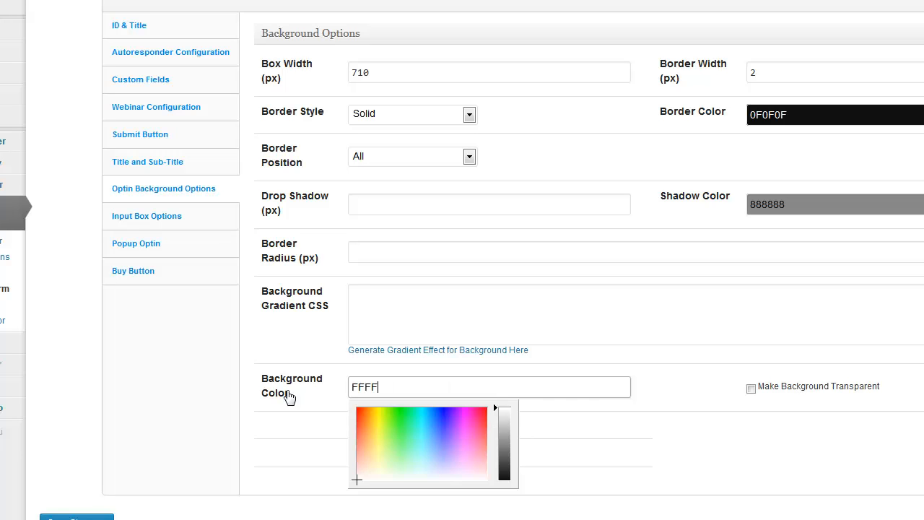
type("CC")
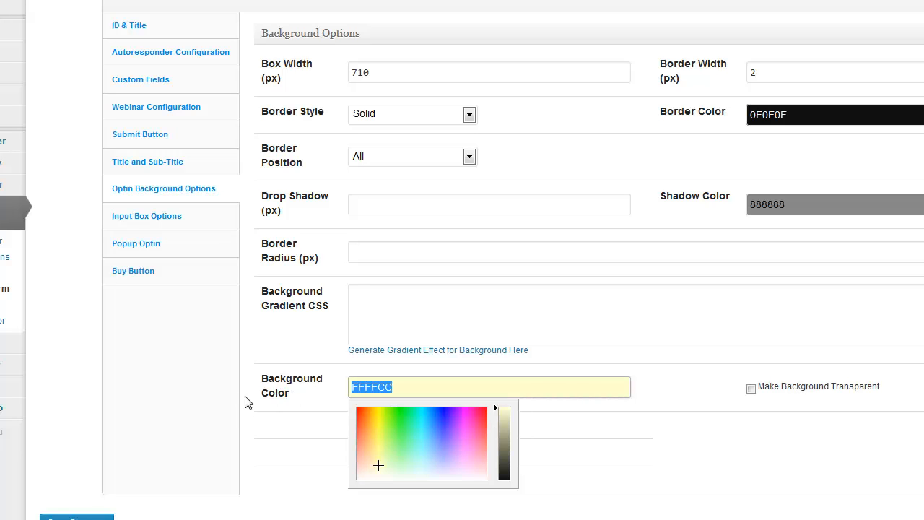
left_click(249, 401)
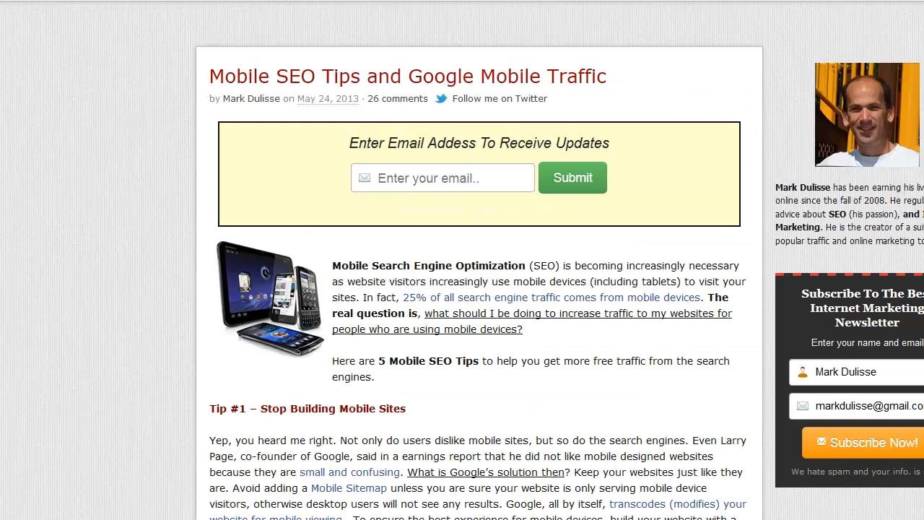
Set the spam message color to the grey 999999 in the optin's autoresponder configuration and save the optin
left_click_drag(574, 208, 354, 211)
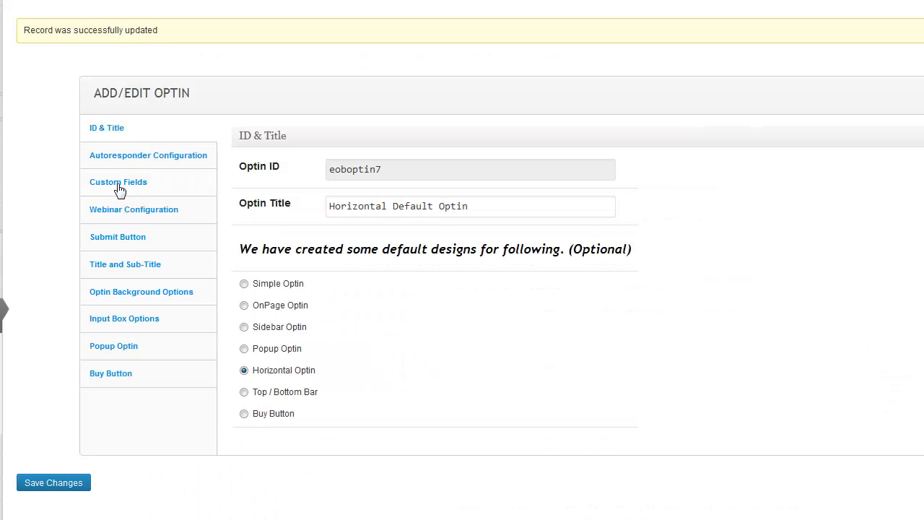
left_click(132, 155)
scroll(405, 390, "down", 3)
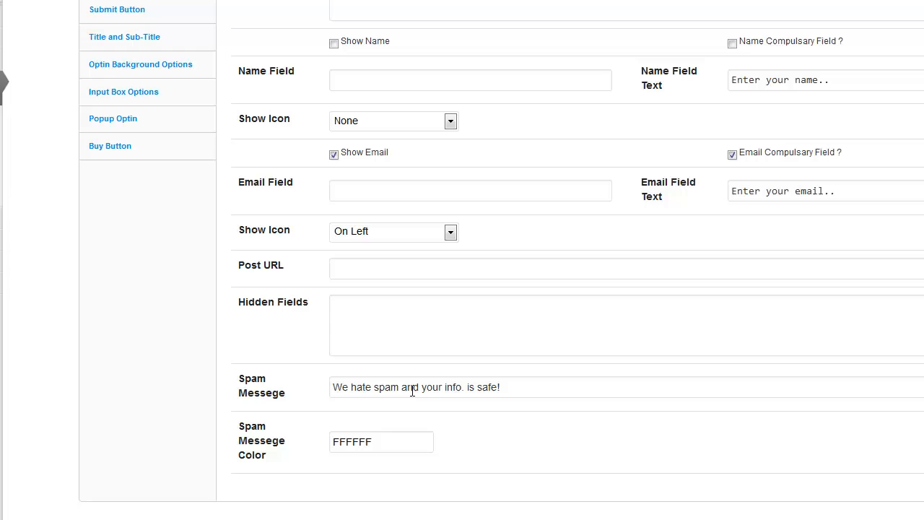
left_click(398, 442)
left_click_drag(477, 471, 484, 506)
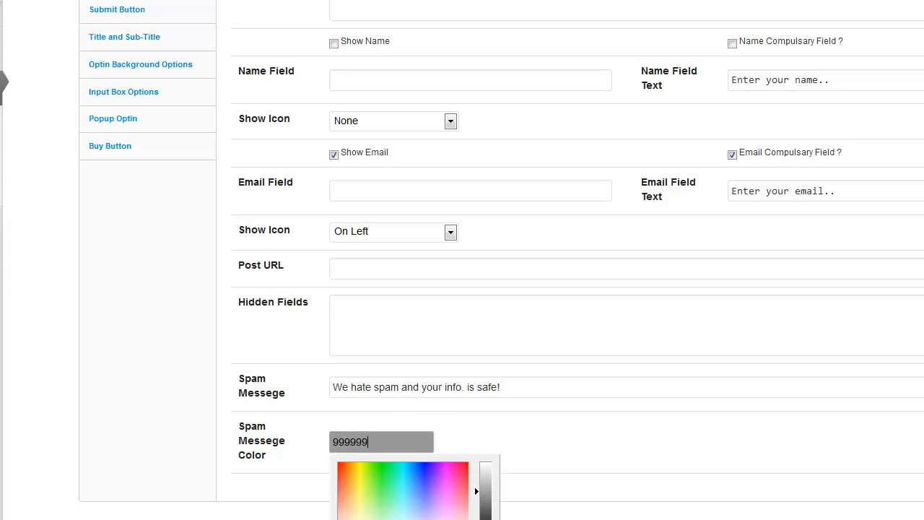
Deselect all posts for the optin shown at post start in the plugin's display options
left_click(247, 60)
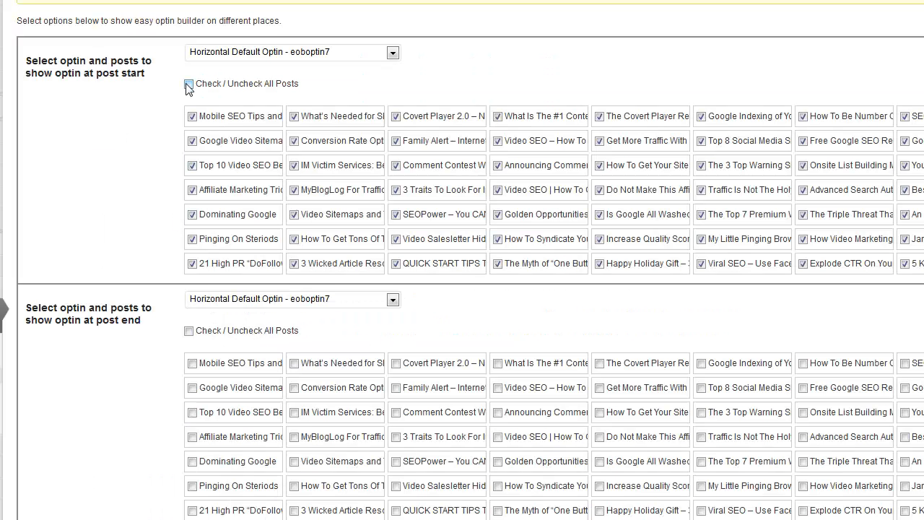
left_click(189, 84)
scroll(131, 195, "down", 3)
scroll(131, 195, "up", 2)
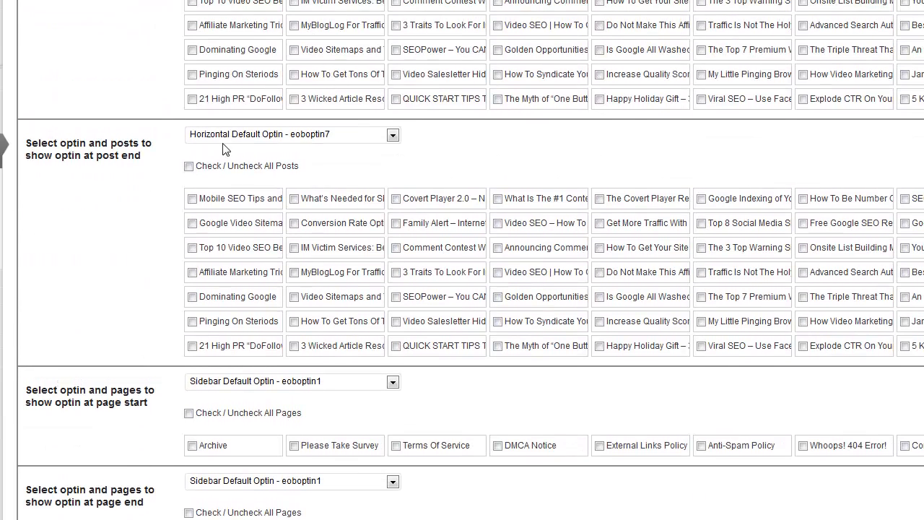
Show Horizontal Default Optin at the end of all posts and save the display options
left_click(230, 135)
left_click(236, 151)
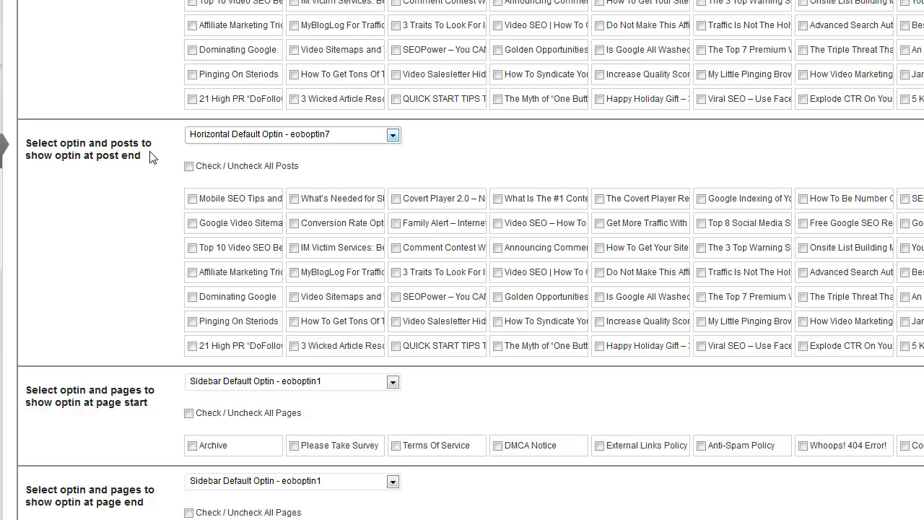
left_click_drag(150, 153, 103, 154)
left_click(190, 167)
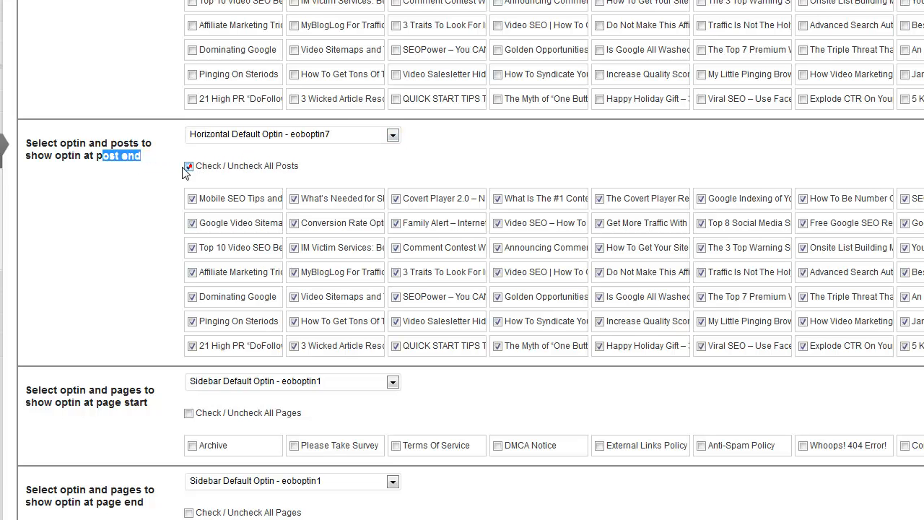
scroll(123, 310, "down", 5)
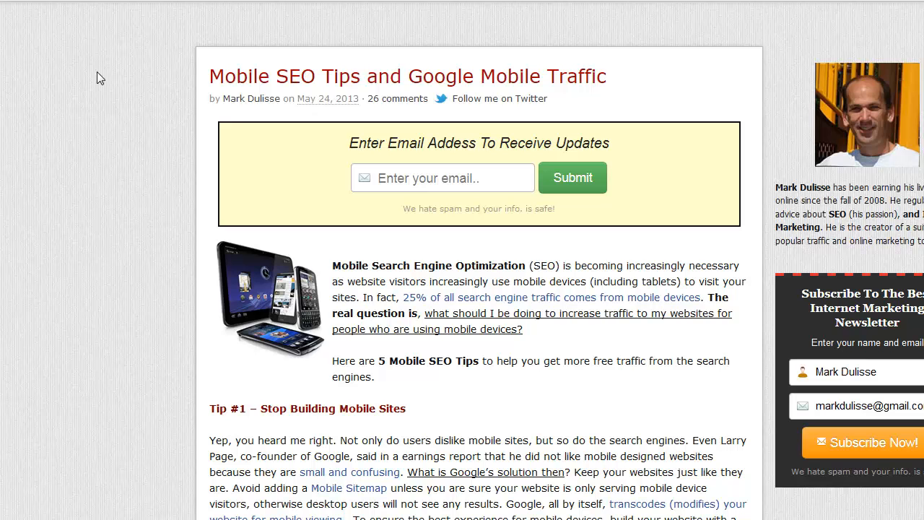
Reload the Mobile SEO Tips blog post and examine the optin form's placement and title at the end of the article
scroll(170, 101, "down", 10)
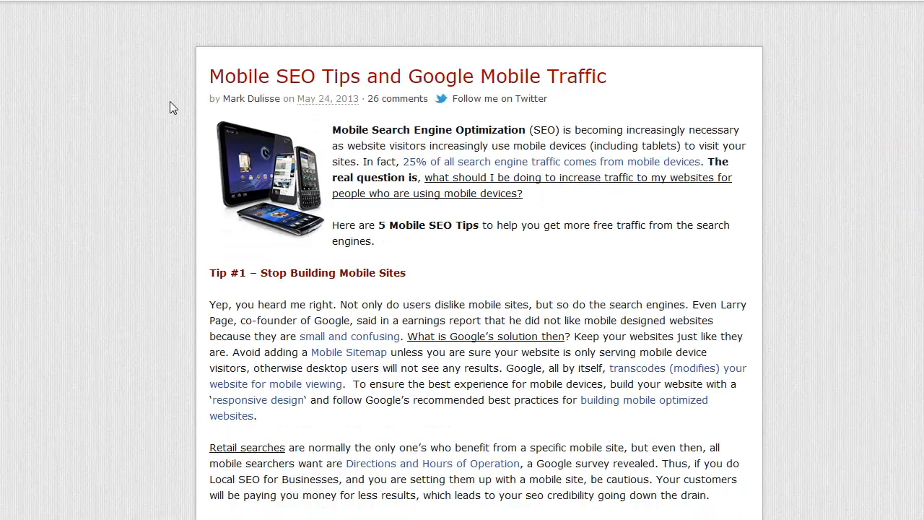
scroll(143, 108, "down", 20)
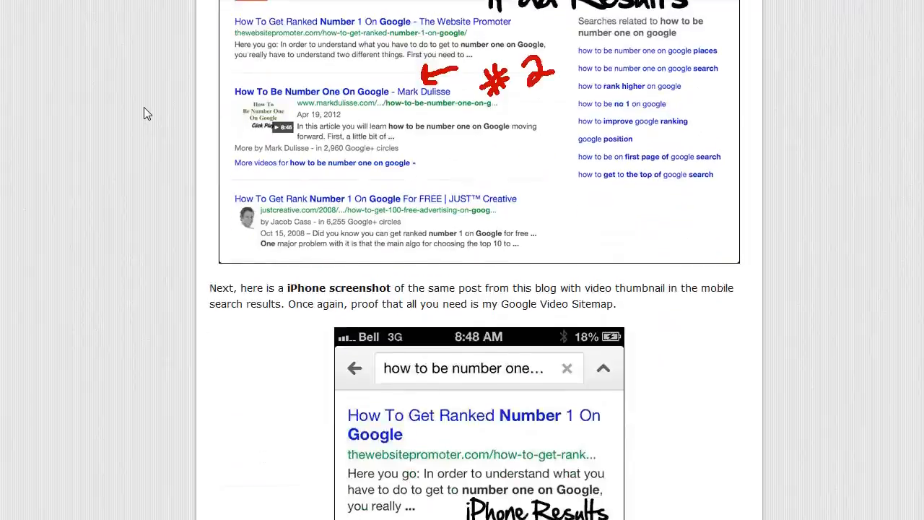
scroll(144, 108, "down", 10)
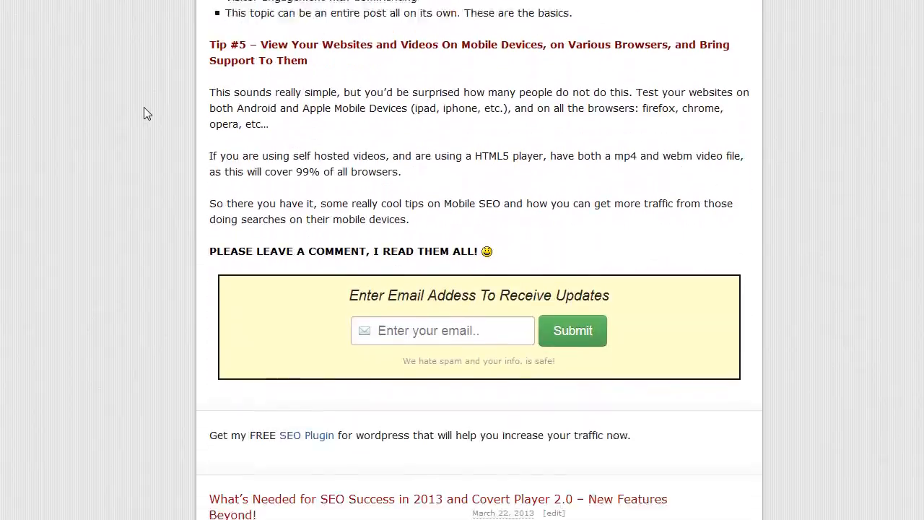
left_click_drag(313, 251, 417, 253)
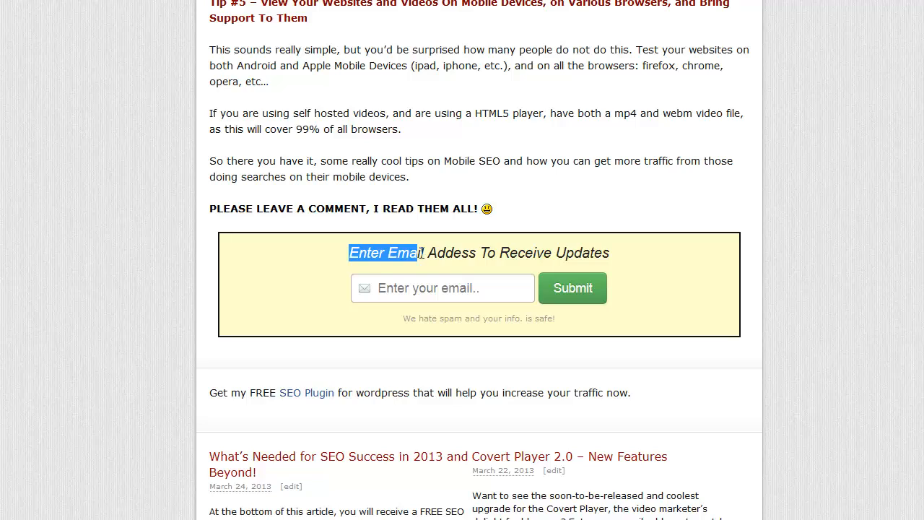
left_click(415, 252)
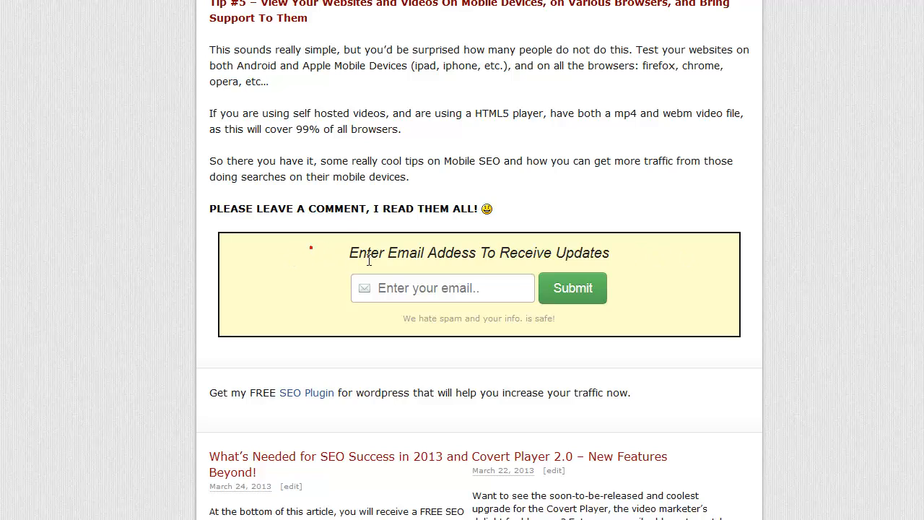
left_click_drag(310, 249, 614, 254)
left_click(615, 253)
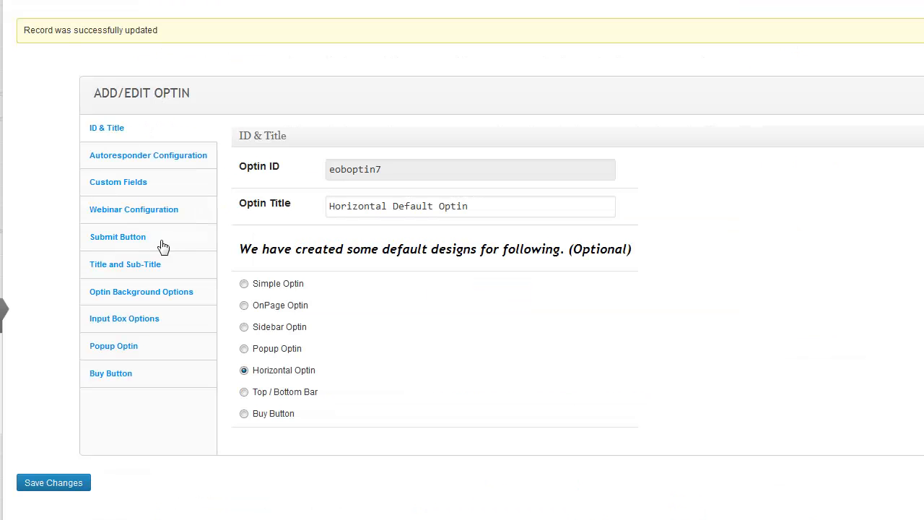
Set the input size to XLarge in the optin's input box options and save the optin
left_click(138, 318)
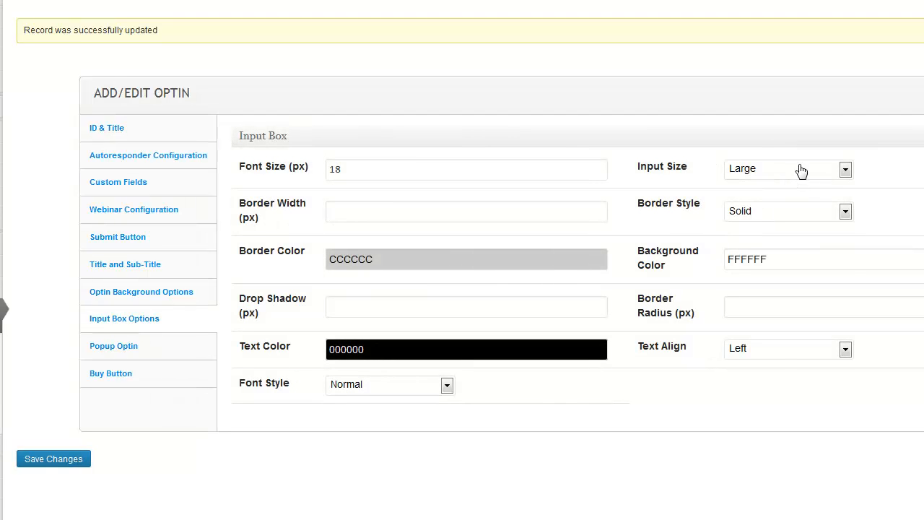
left_click(802, 169)
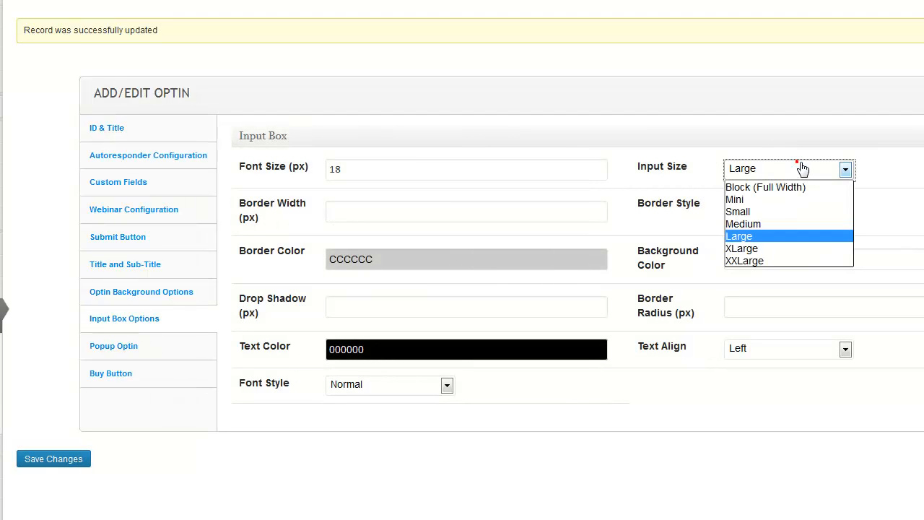
left_click(769, 248)
left_click(62, 459)
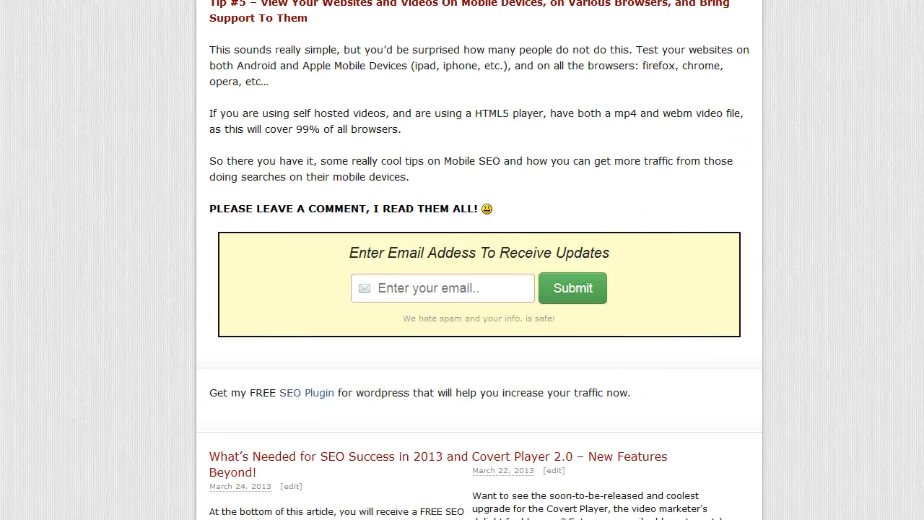
Reload the blog post and examine the email field's width relative to the title in the optin at the post's end
key("F5")
key("Return")
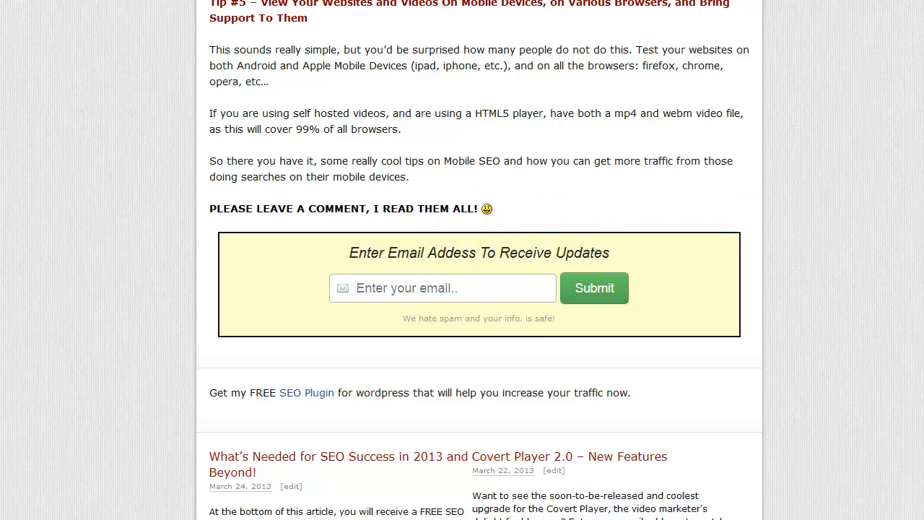
scroll(660, 258, "up", 4)
scroll(660, 258, "down", 4)
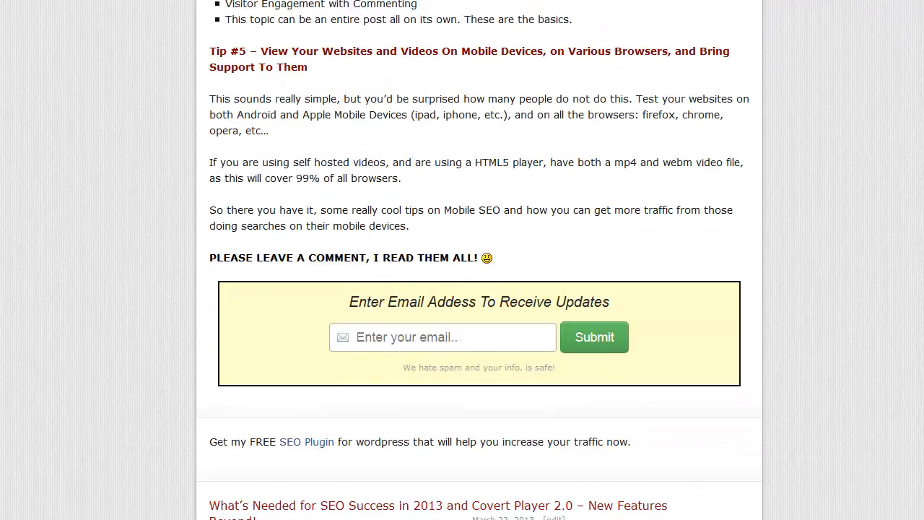
left_click_drag(613, 254, 348, 252)
left_click(341, 261)
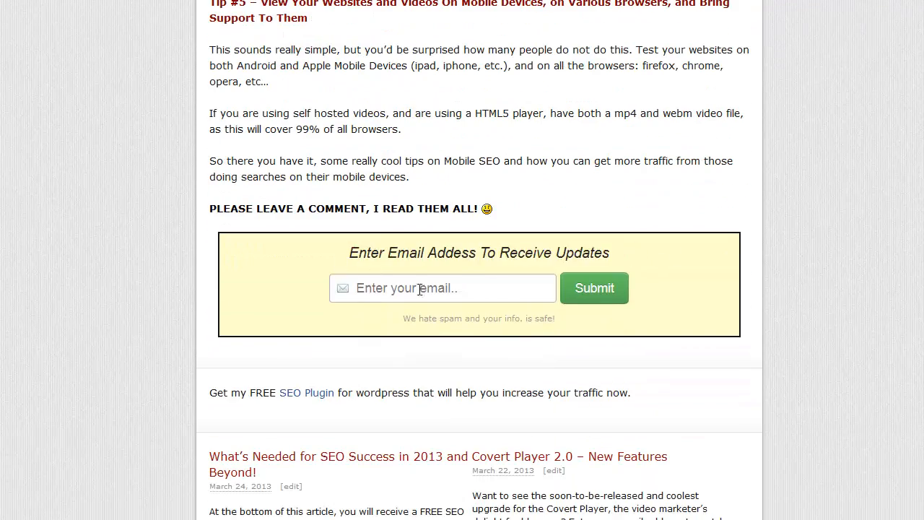
left_click(451, 293)
left_click(260, 255)
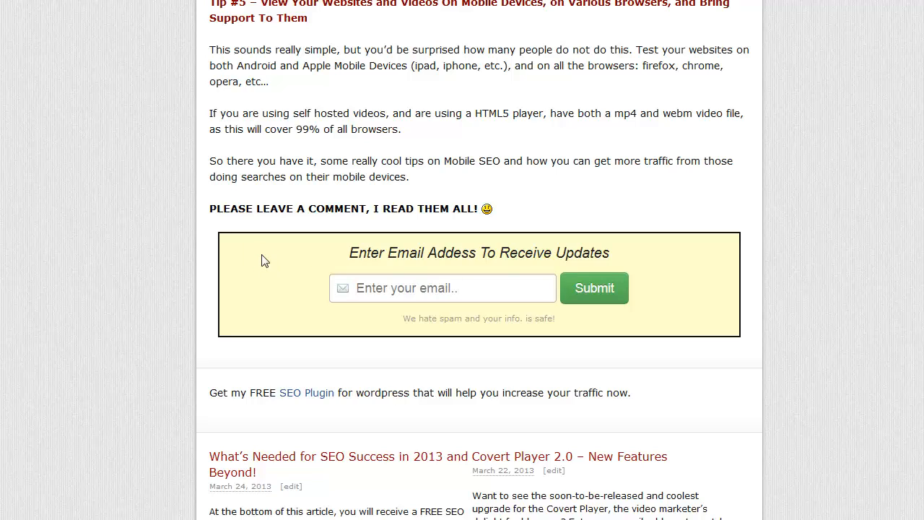